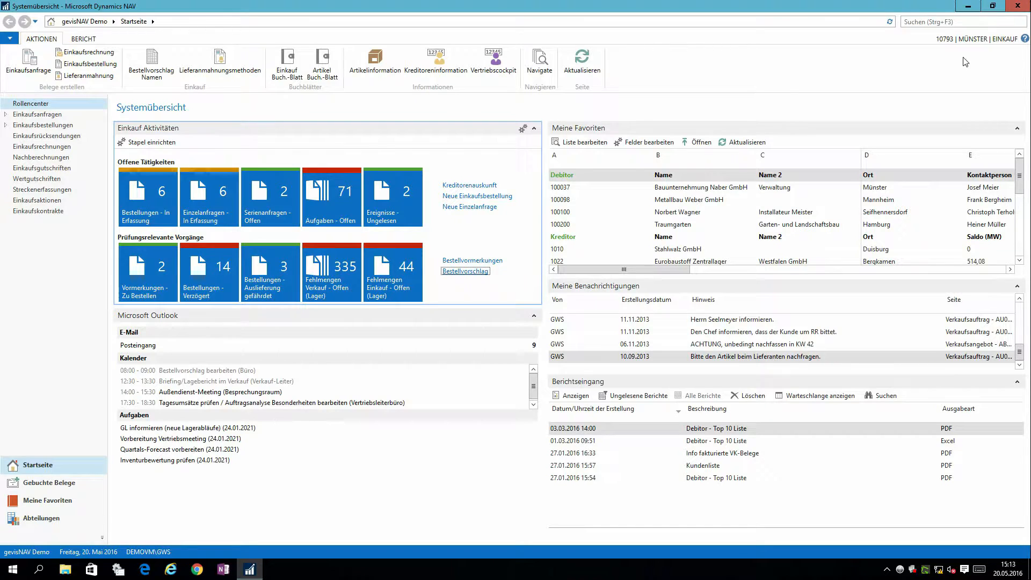
Open the order proposal (Bestellvorschlag) and create a serial inquiry from the marked line for item 310003, Bohrhammer GBH 2-24 DFR
click(465, 271)
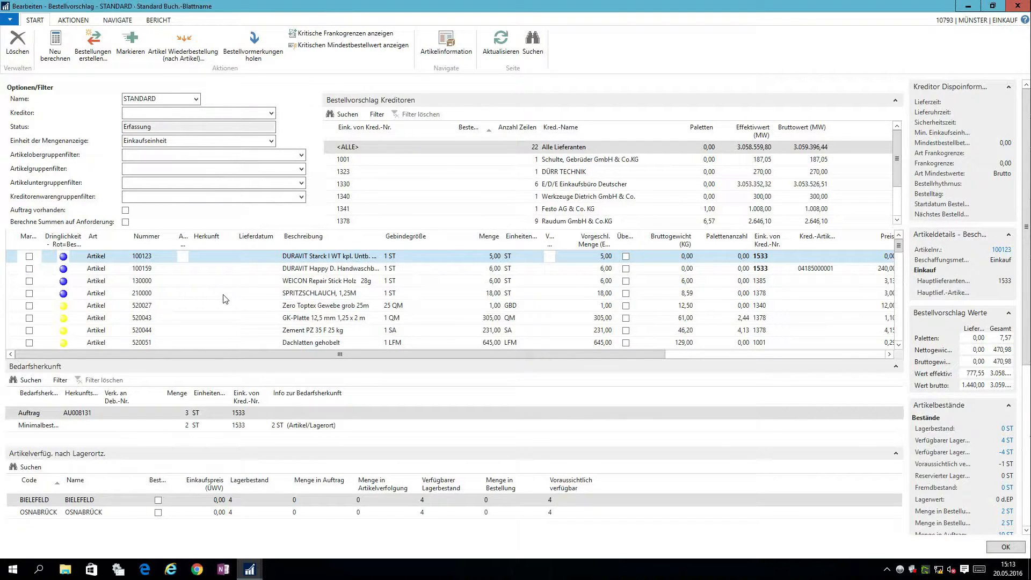
scroll(225, 298, down, 2)
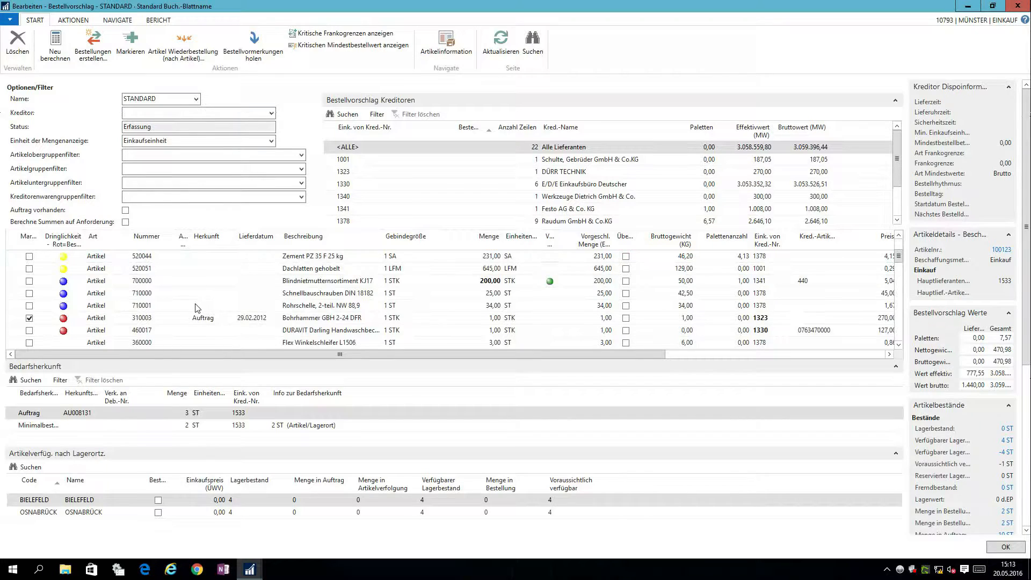
click(155, 319)
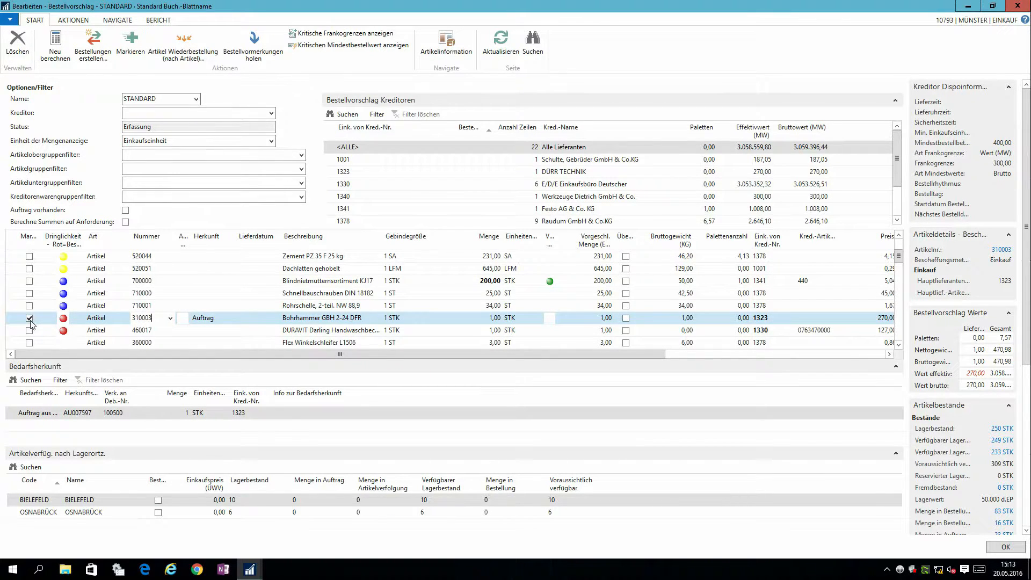
click(78, 25)
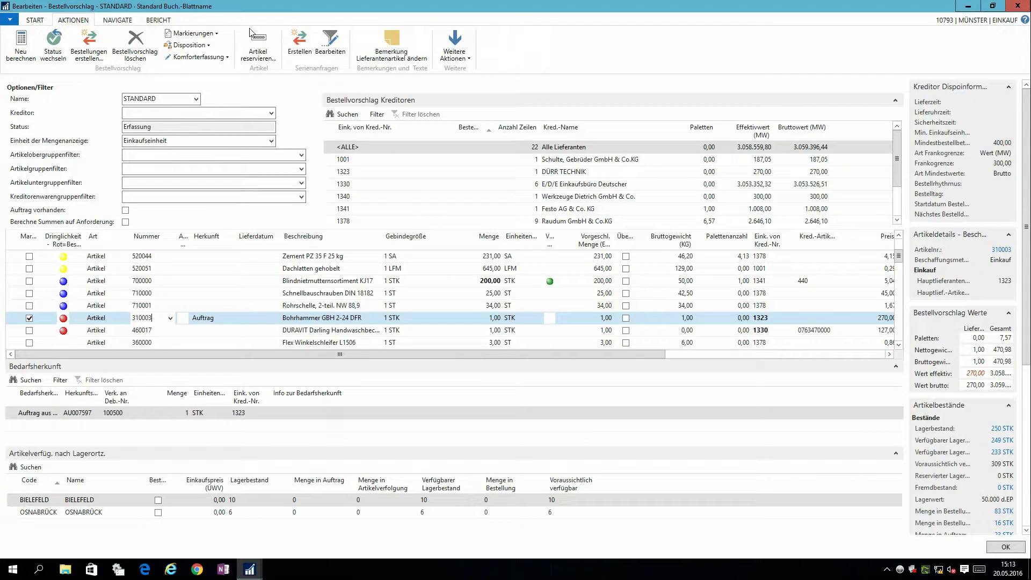
click(302, 53)
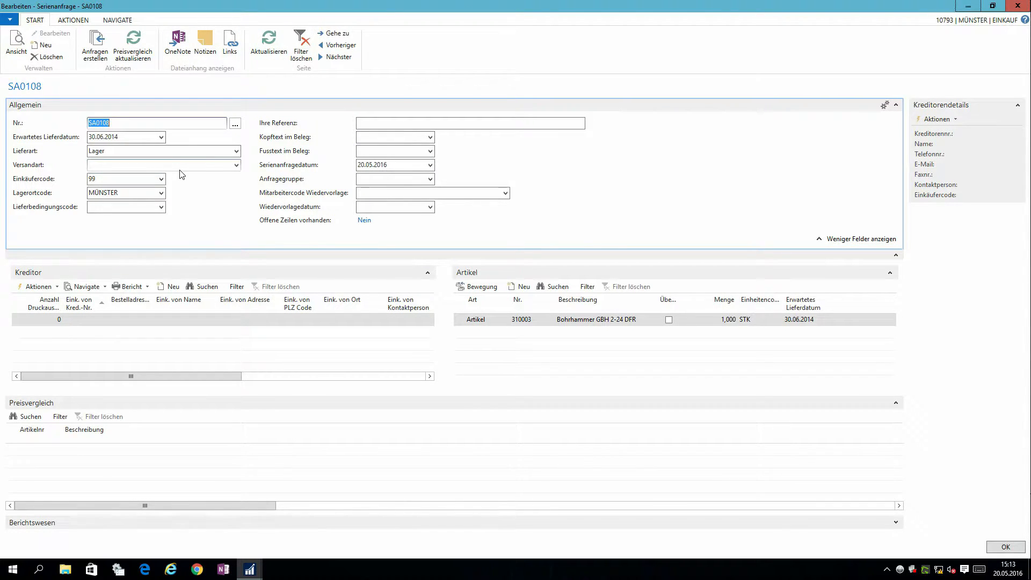
Assign inquiry group 02 (Werkzeug-Lieferanten) to the serial inquiry and create the individual purchase inquiries for its vendors
click(394, 179)
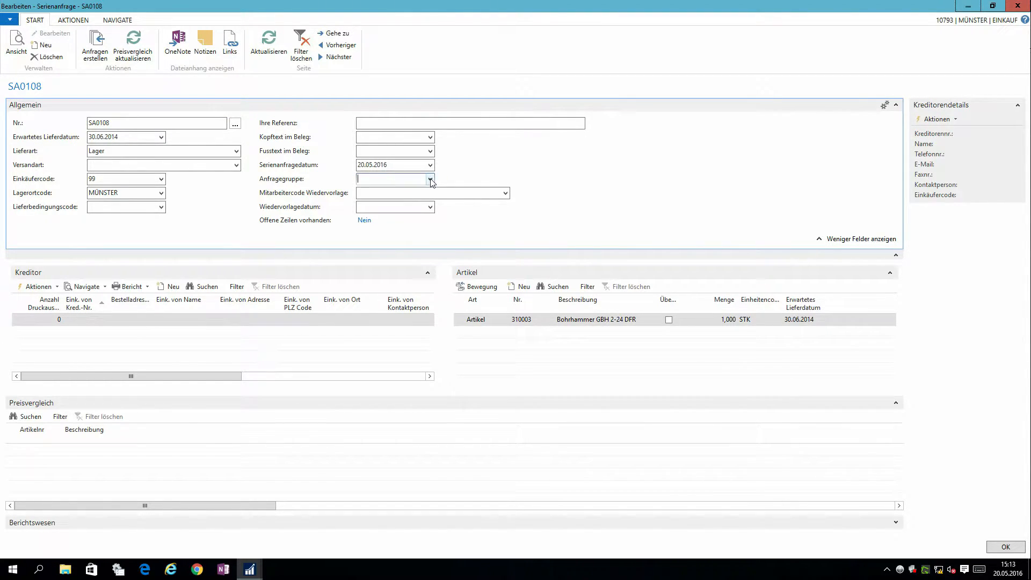
click(430, 179)
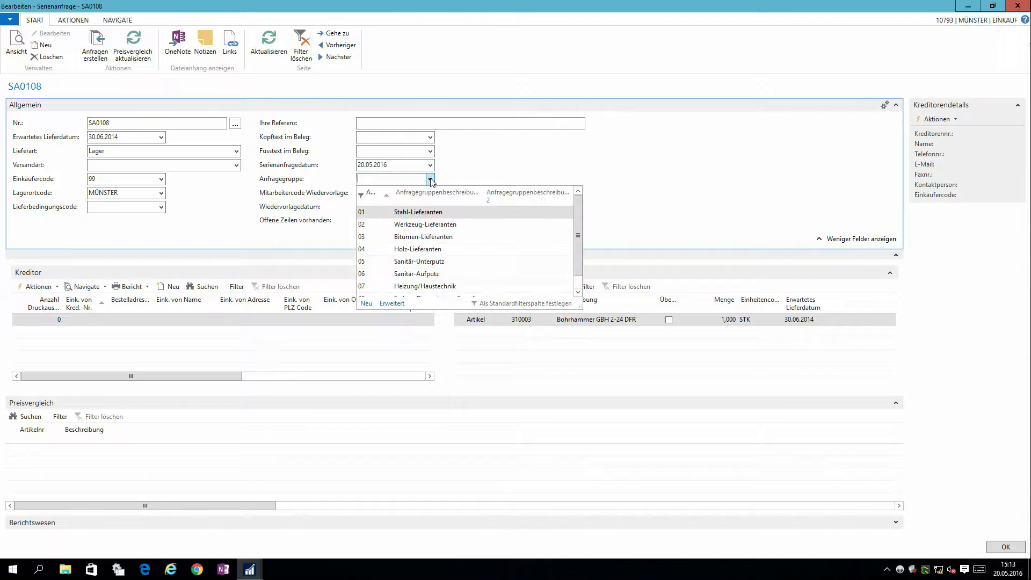
click(435, 225)
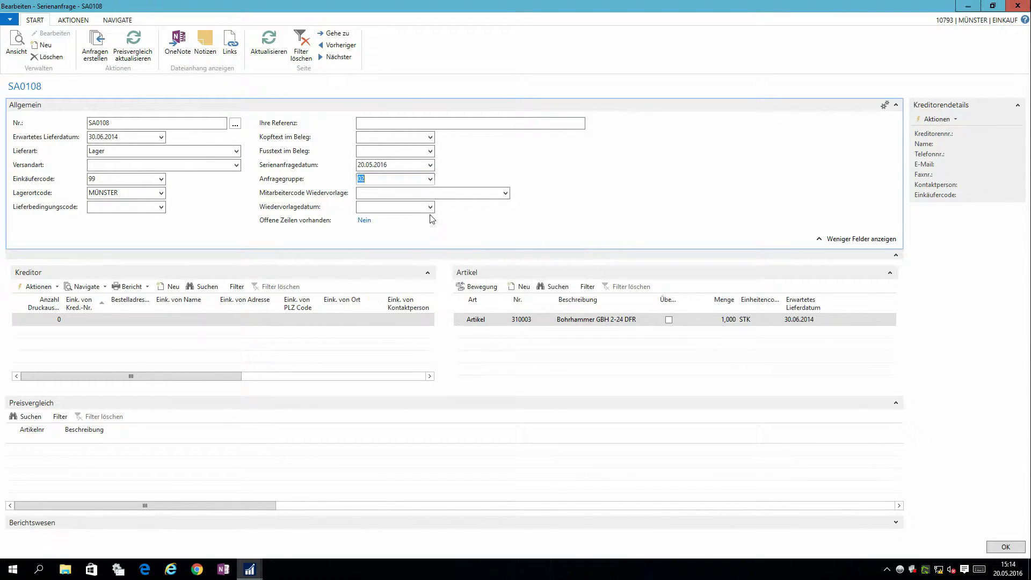
click(130, 318)
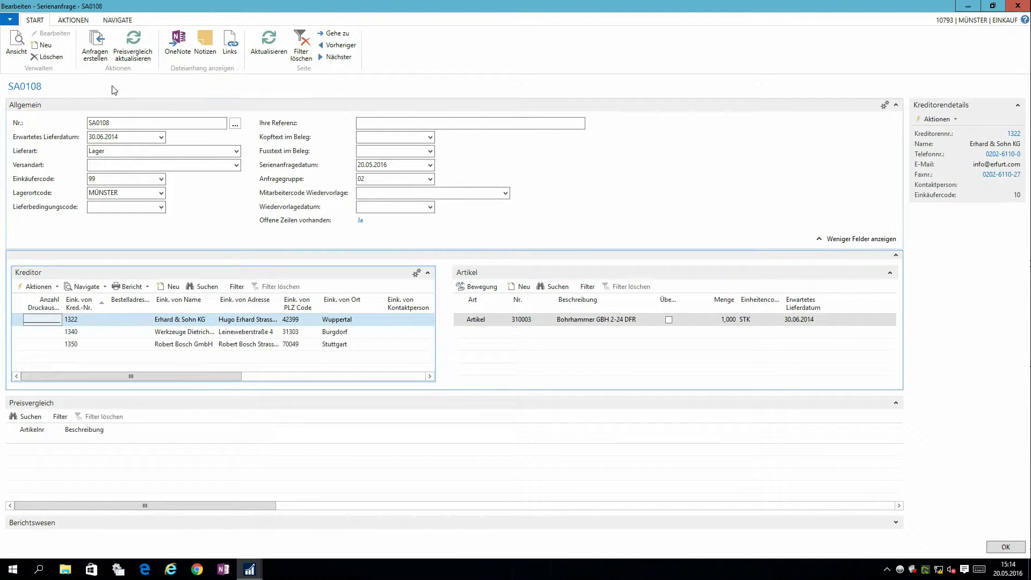
click(98, 57)
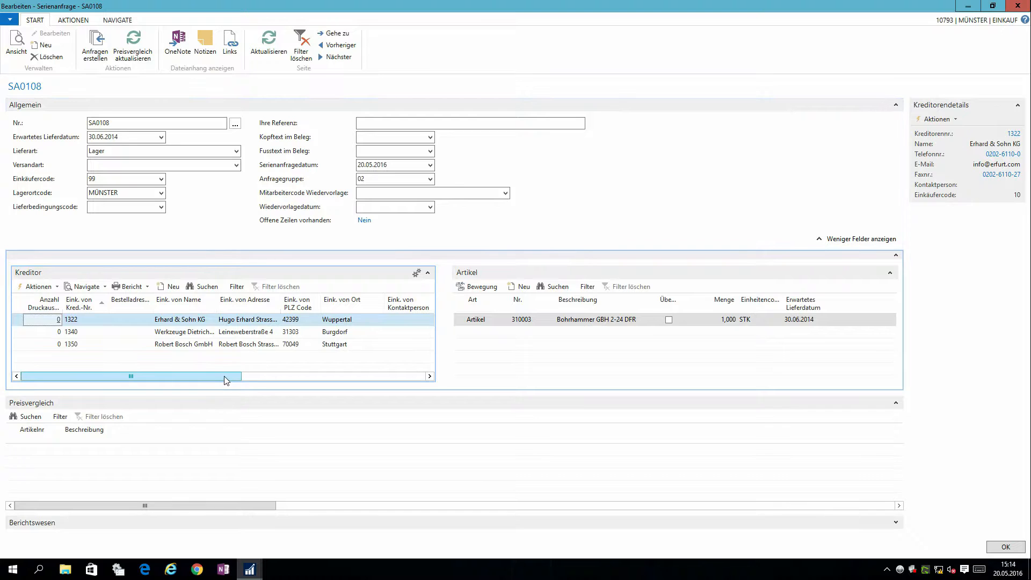
Enter a price of 250 for the Bohrhammer line in Erhard & Sohn KG's purchase inquiry EA000224 and close it
drag(228, 377, 406, 396)
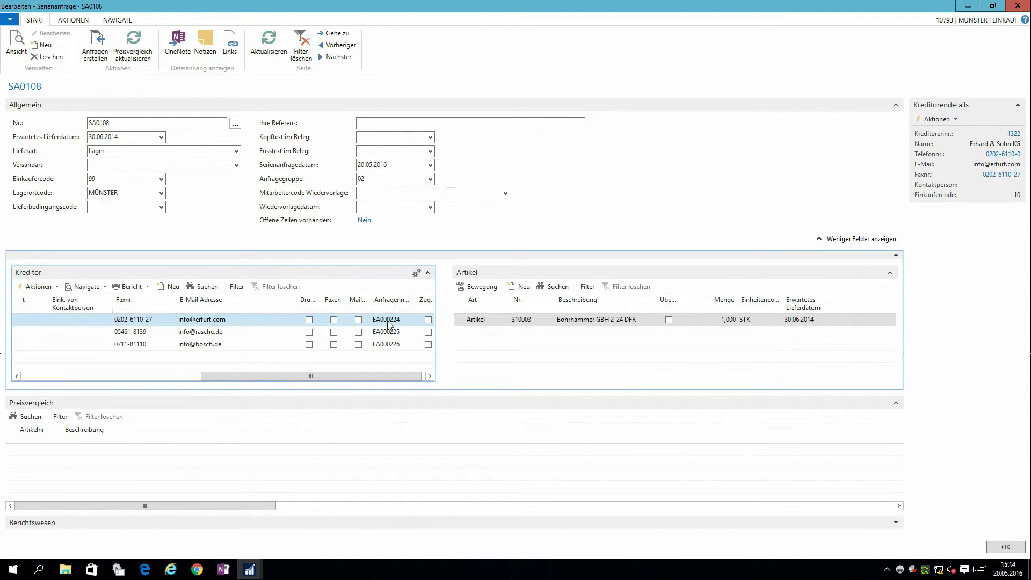
click(411, 321)
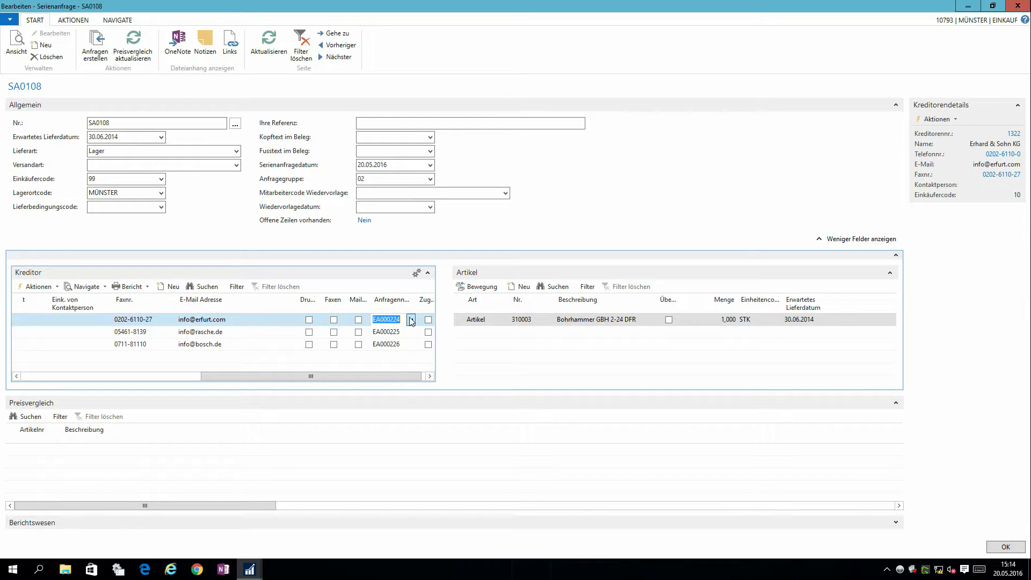
click(411, 320)
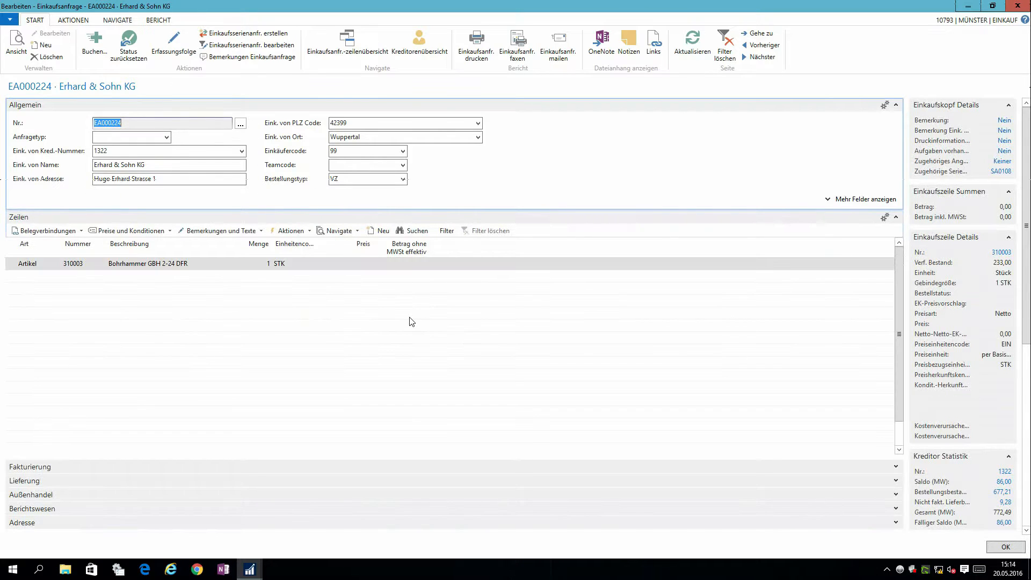
click(369, 262)
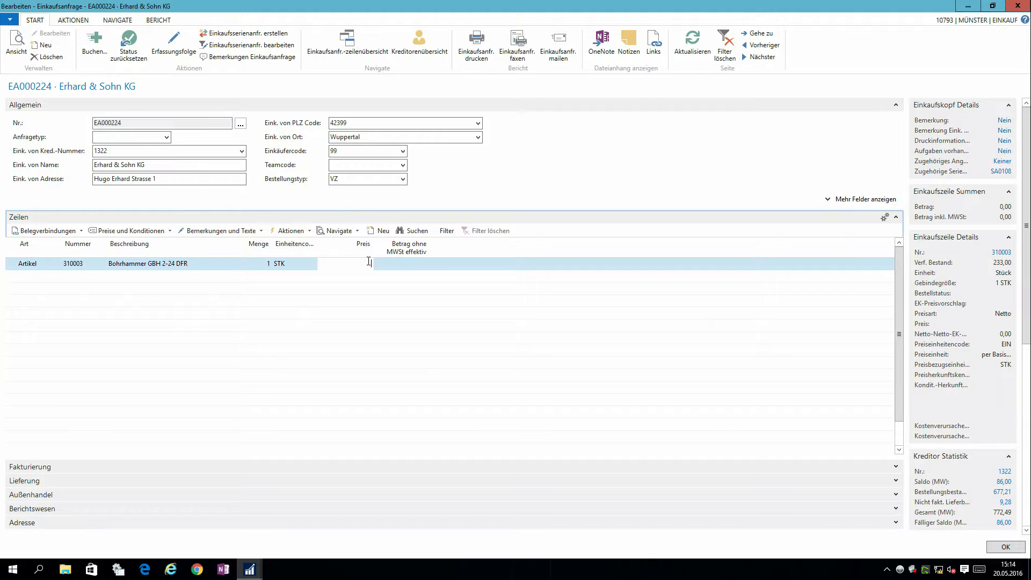
text(250)
key(Return)
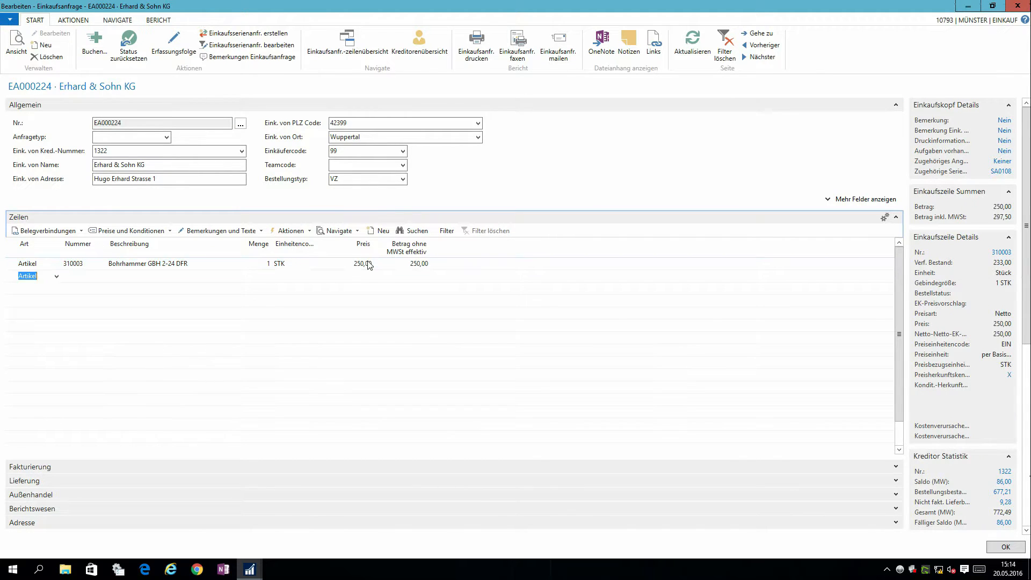
click(1006, 546)
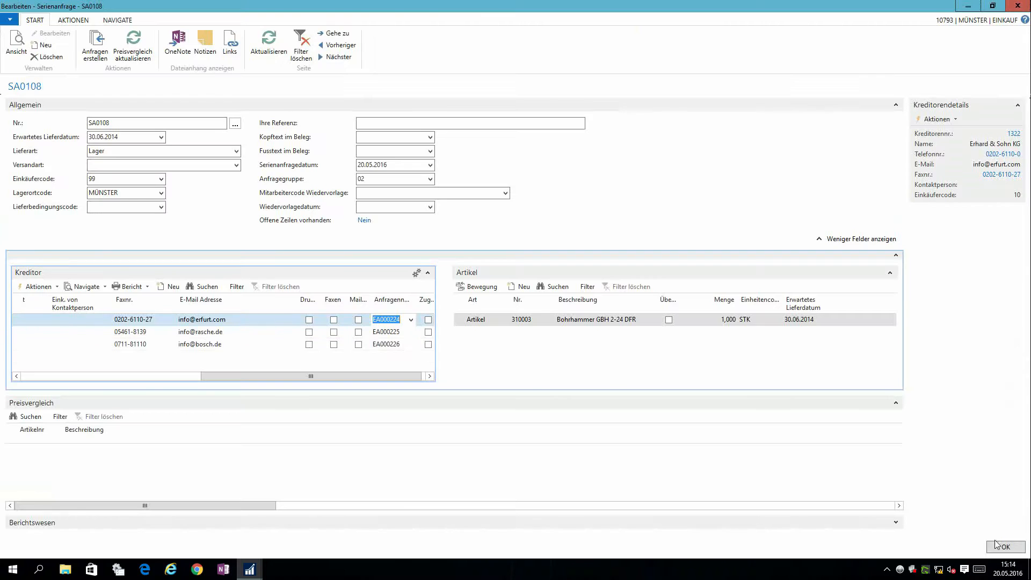
Enter a price of 270 for the Bohrhammer line in Werkzeuge Dietrich's purchase inquiry EA000225 and close it
click(412, 333)
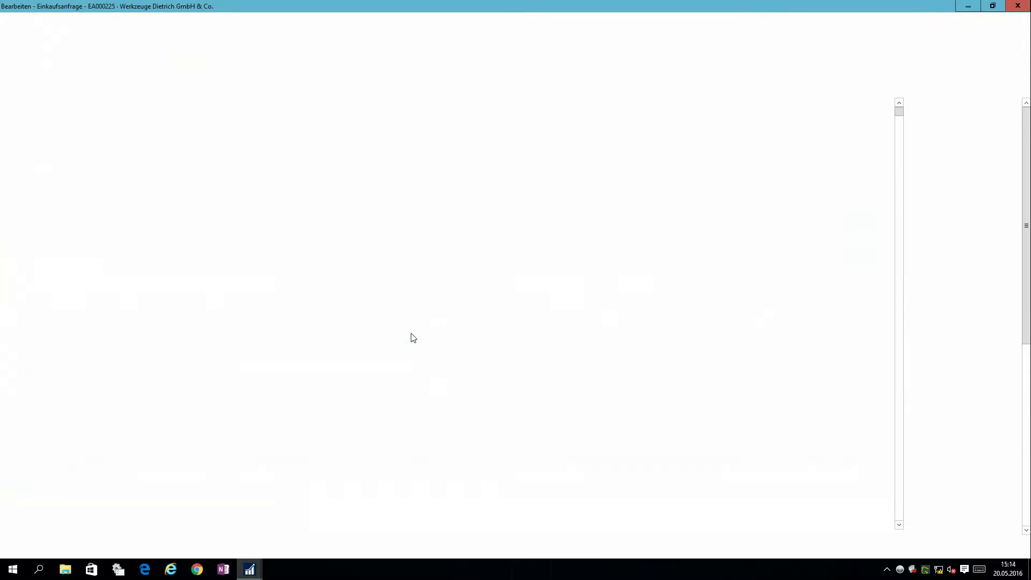
click(366, 263)
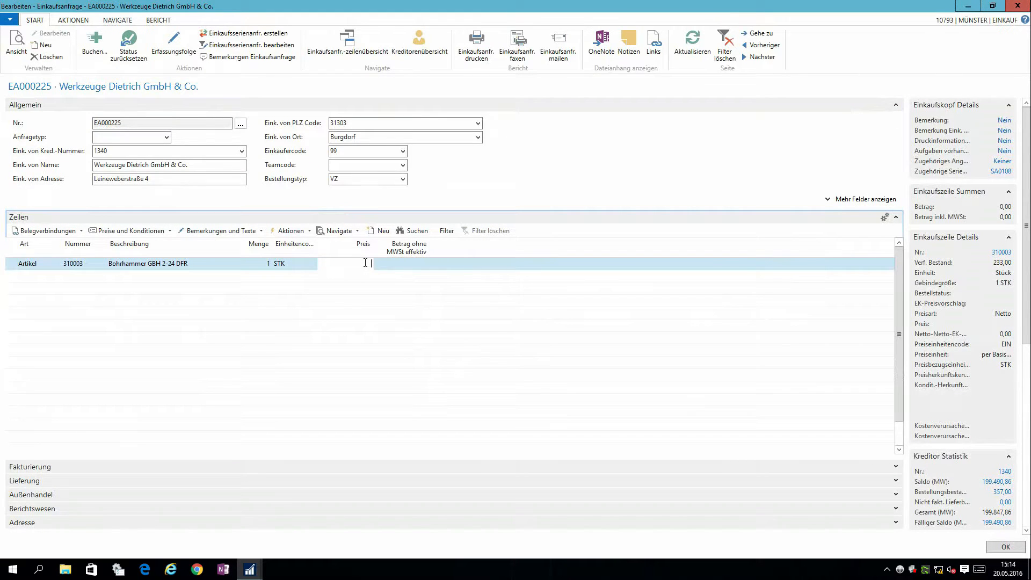
text(270)
key(Return)
click(1009, 552)
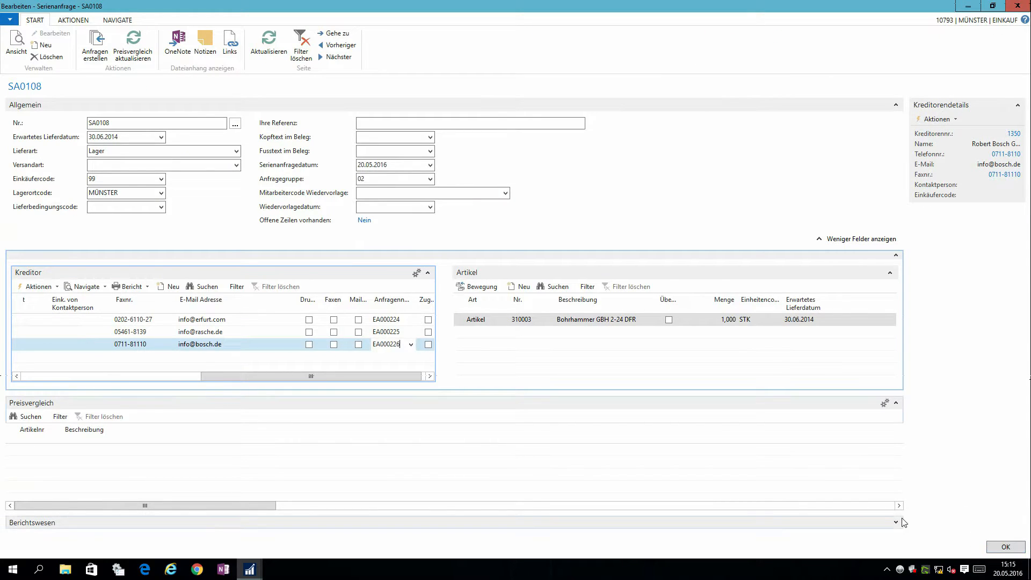
Update the price comparison, then flag Erhard & Sohn KG's inquiry EA000224 as accepted and close the serial inquiry
click(133, 51)
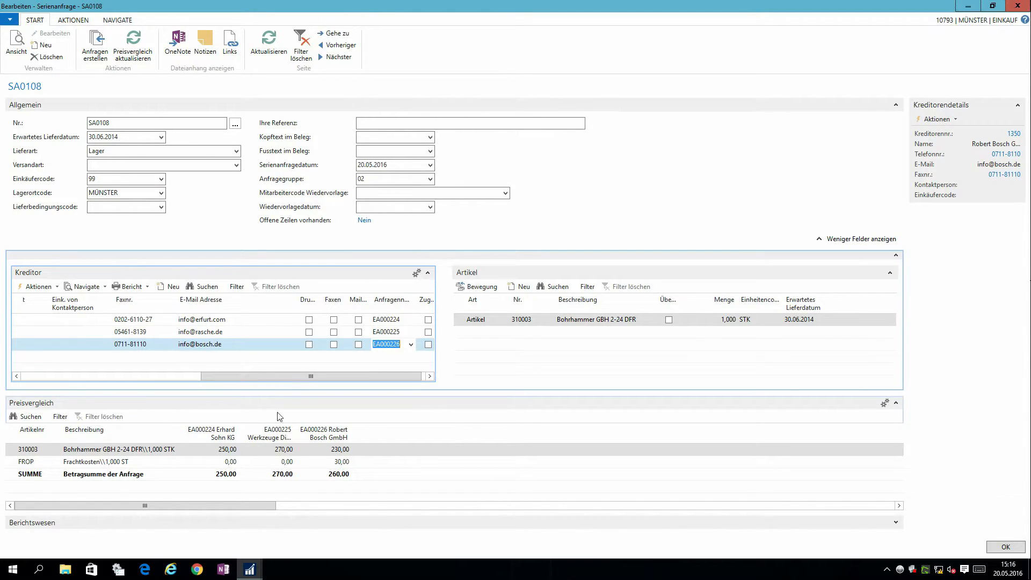
drag(292, 376, 388, 383)
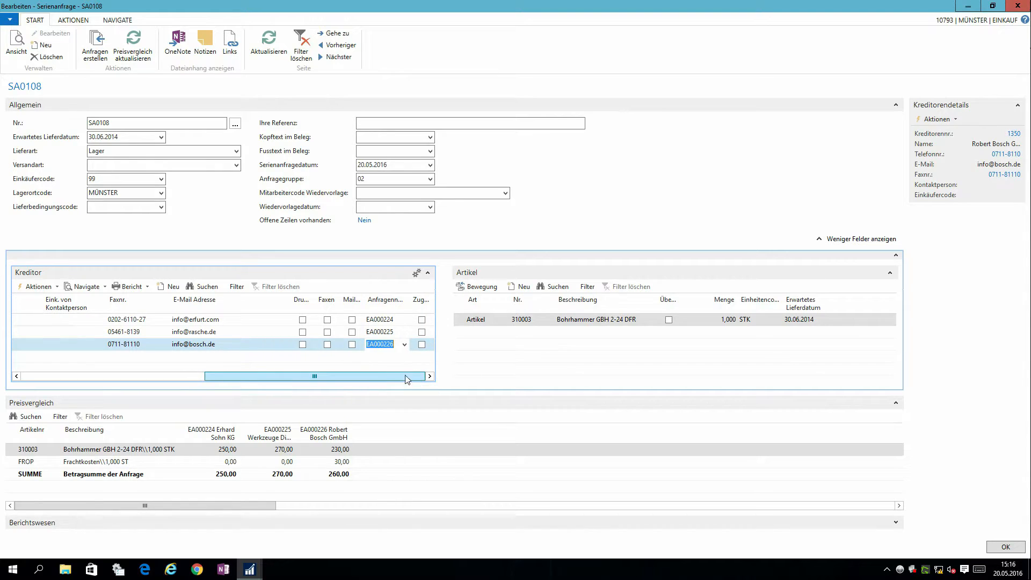
click(422, 321)
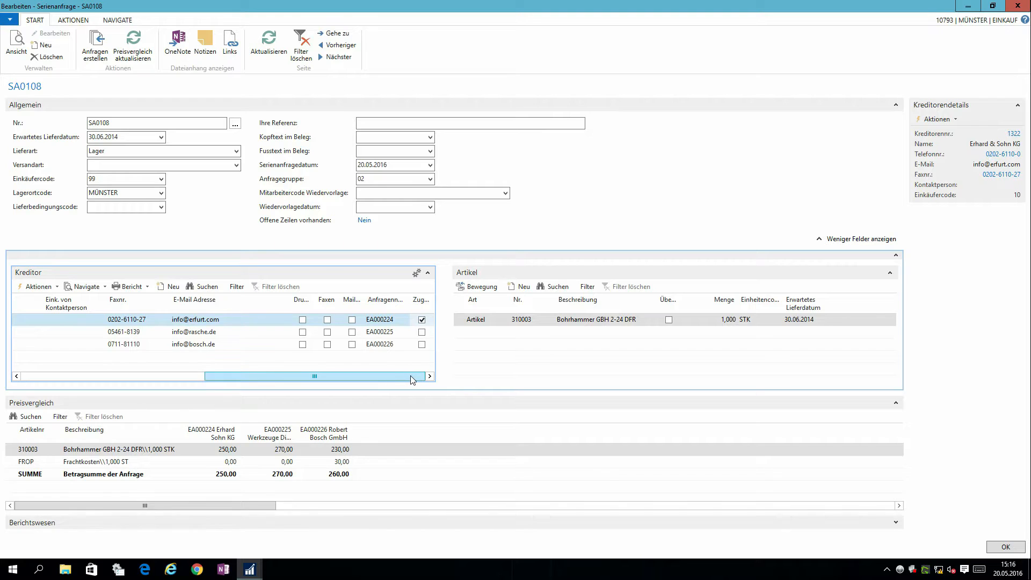
click(1014, 549)
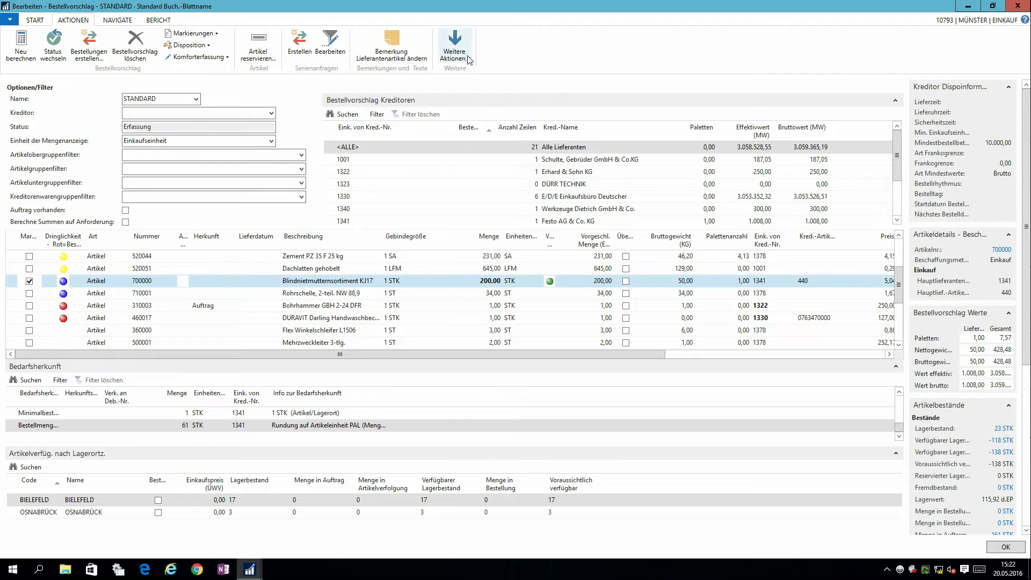
Move the marked order proposal line for item 700000, Blindnietmutternsortiment KJ17, to a journal of the DIN template (DIN-Teile)
click(457, 54)
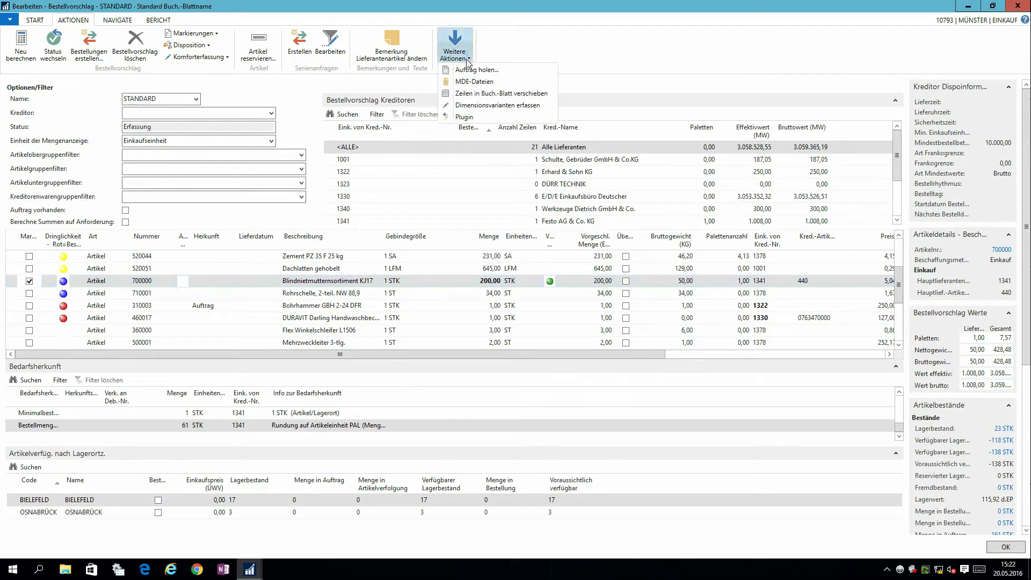
click(499, 94)
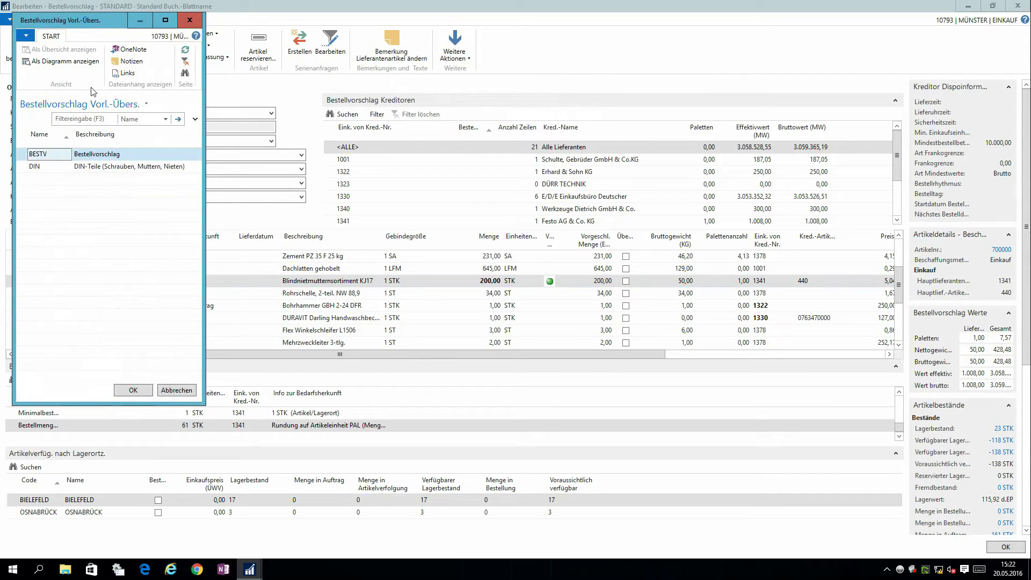
click(25, 170)
click(130, 391)
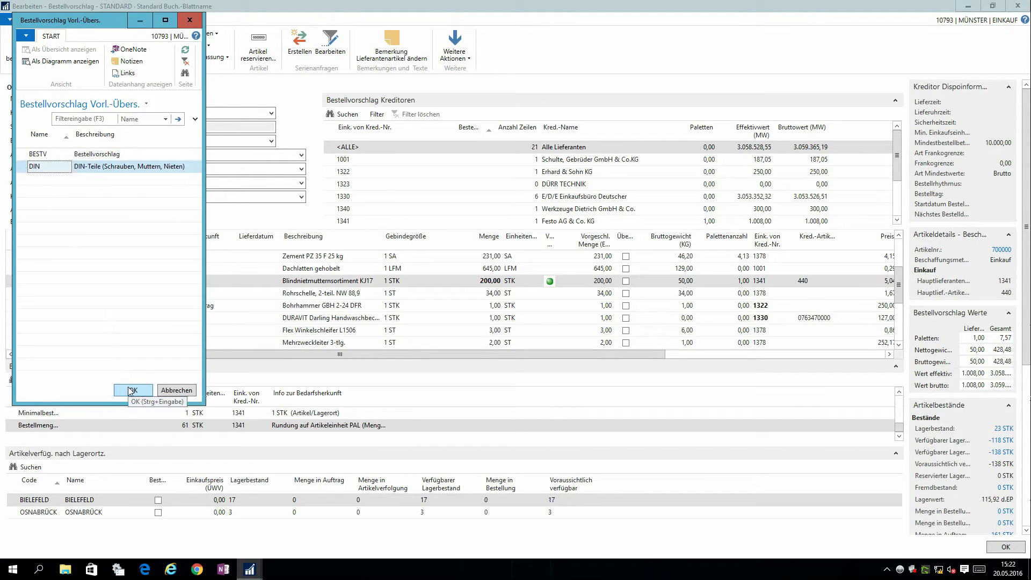